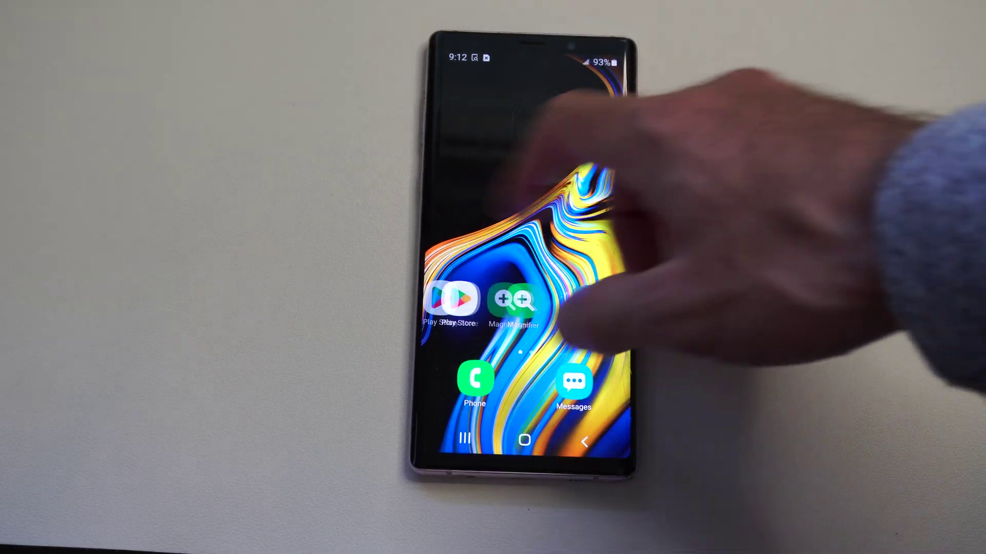
- Swipe across the home screen and pull down the notification shade
drag(593, 301, 462, 300)
drag(539, 58, 540, 270)
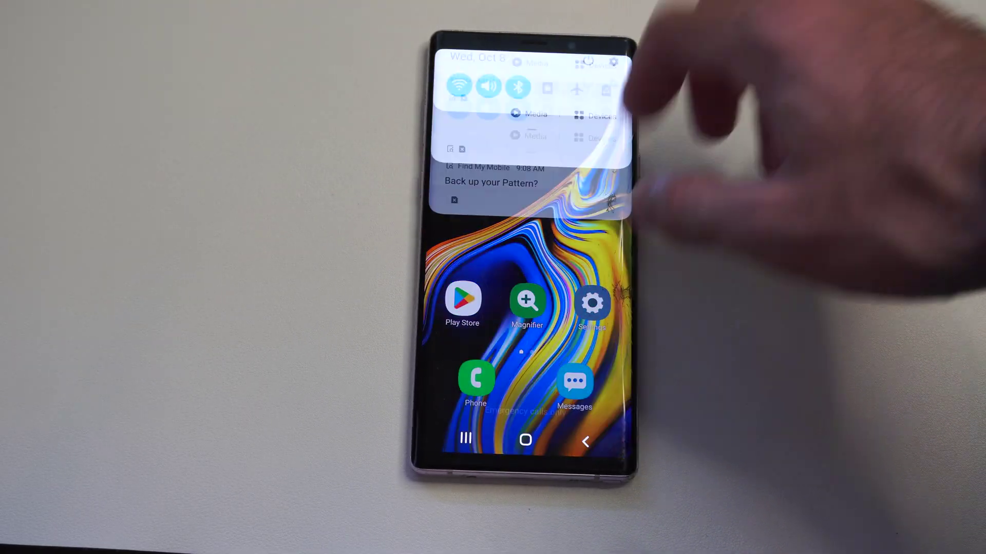
- Launch Settings and go to the Lock screen page
click(613, 82)
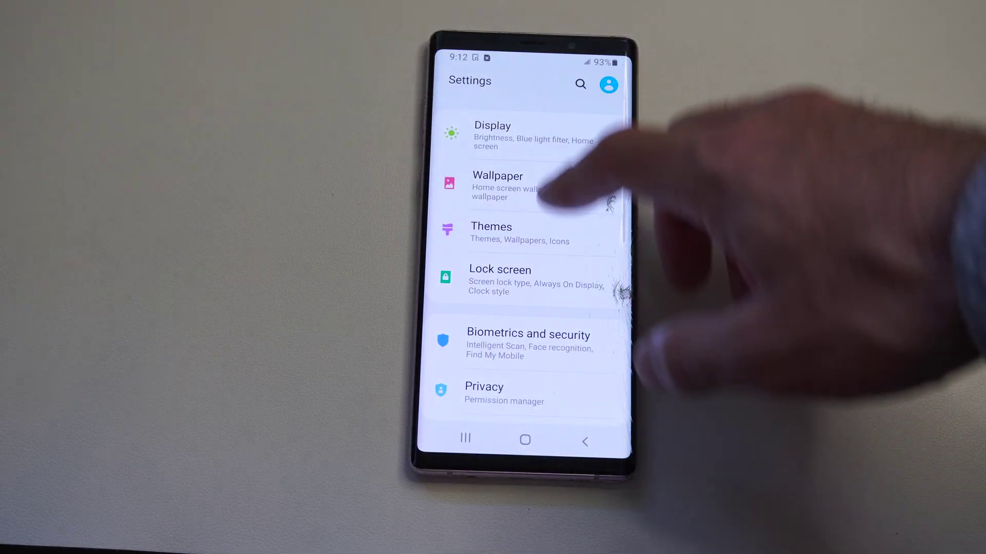
drag(555, 193, 569, 243)
drag(583, 197, 583, 138)
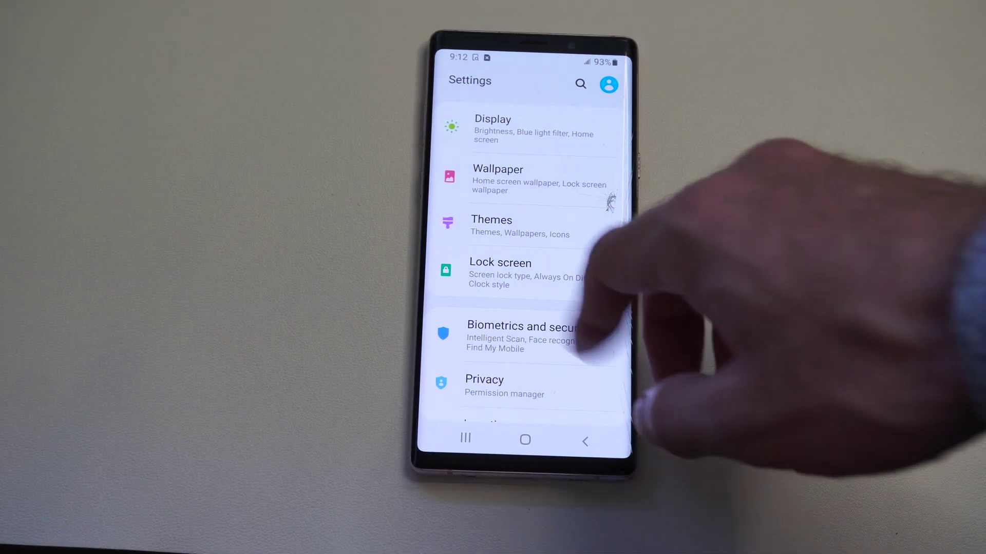
drag(574, 350, 574, 316)
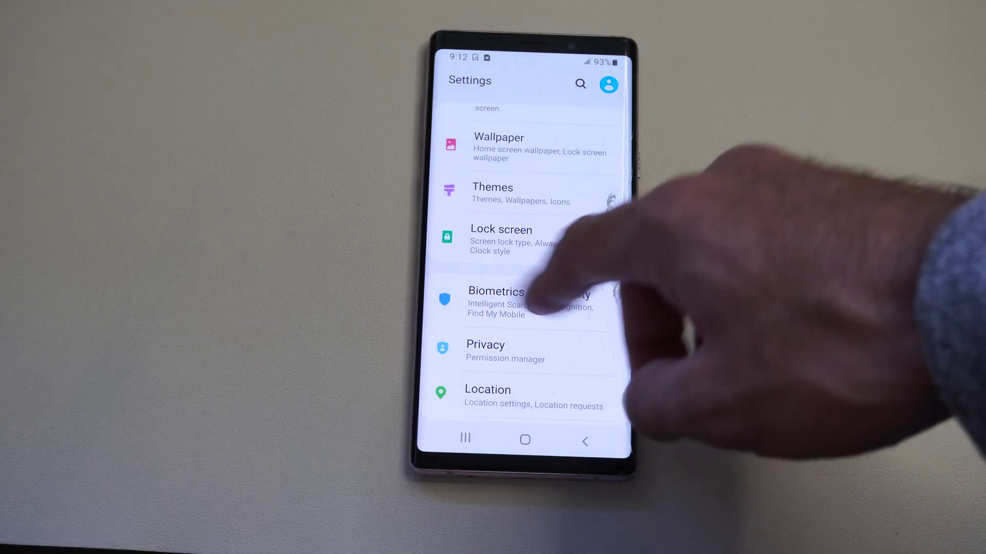
click(531, 231)
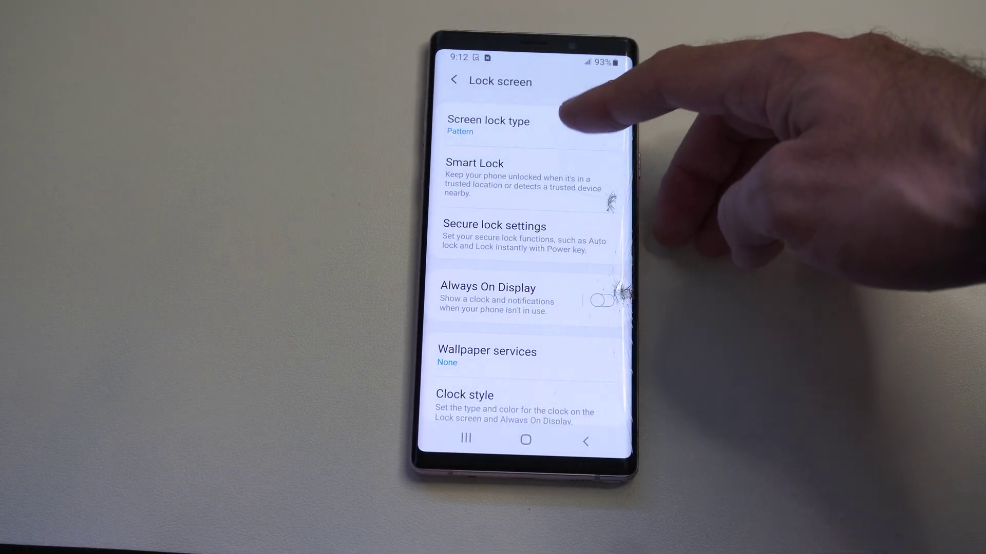
- Confirm the current pattern and set the screen lock type to None
click(540, 124)
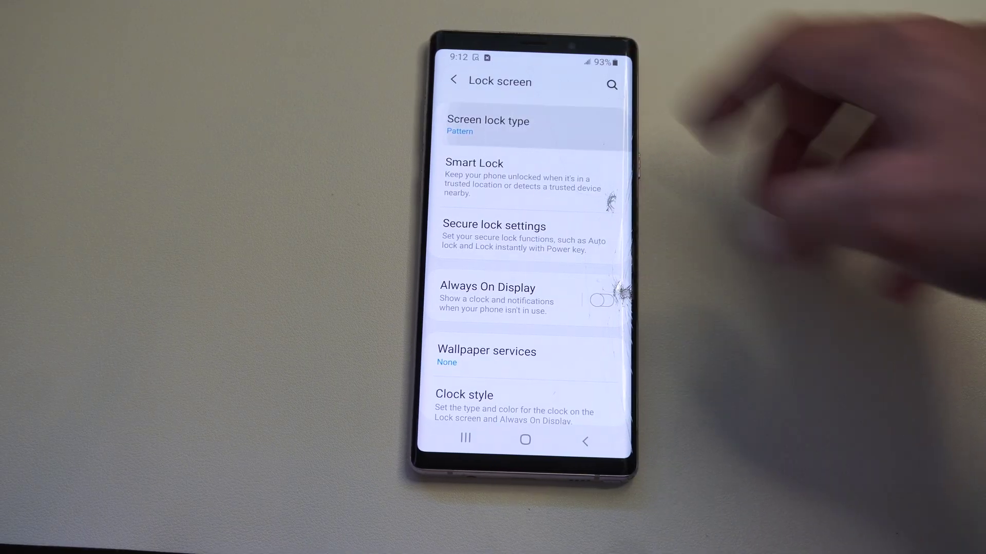
drag(528, 248, 582, 302)
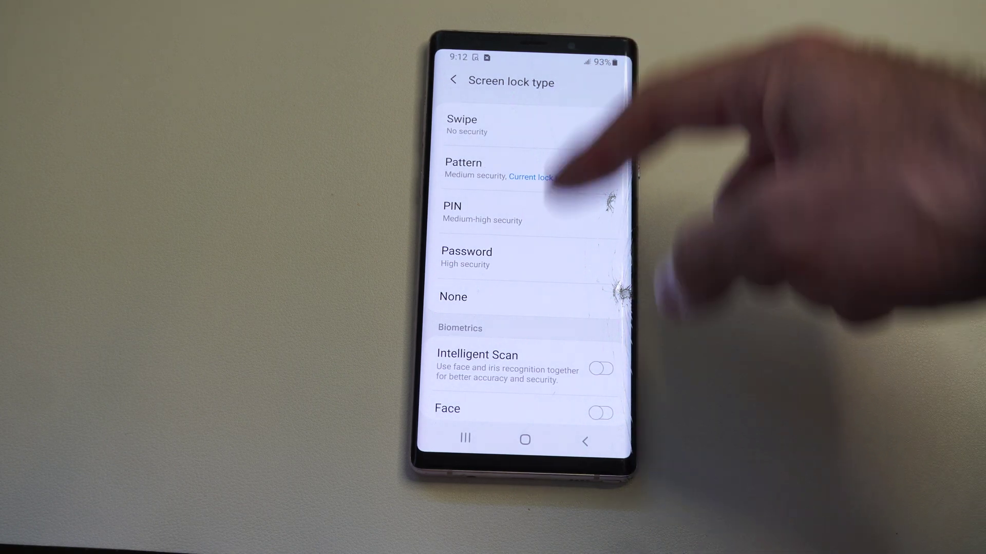
scroll(600, 292, down, 2)
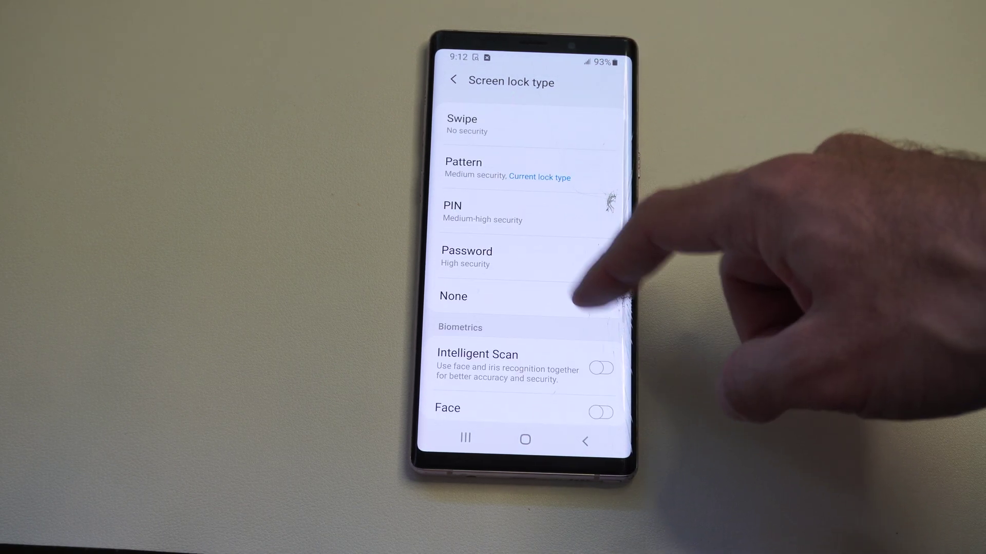
scroll(539, 232, up, 3)
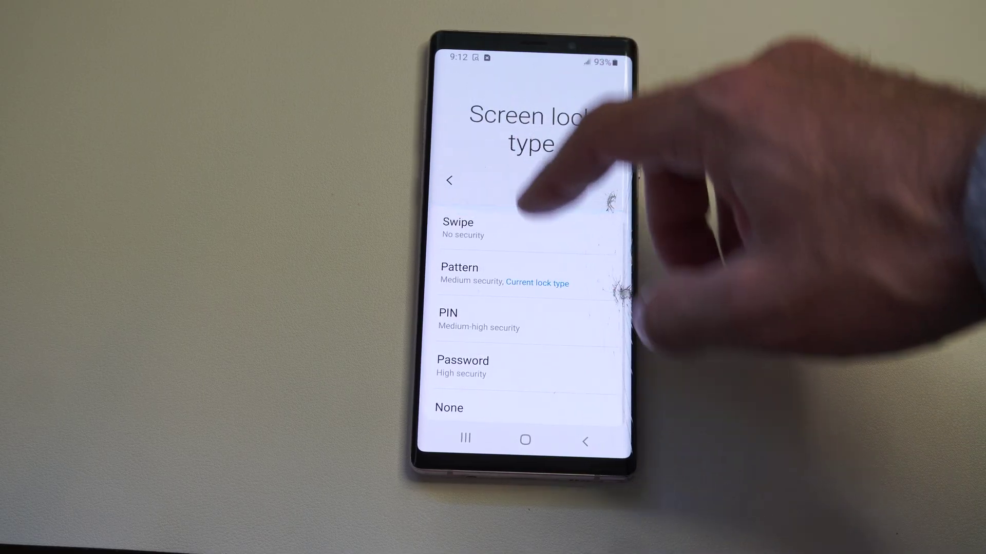
scroll(539, 269, down, 3)
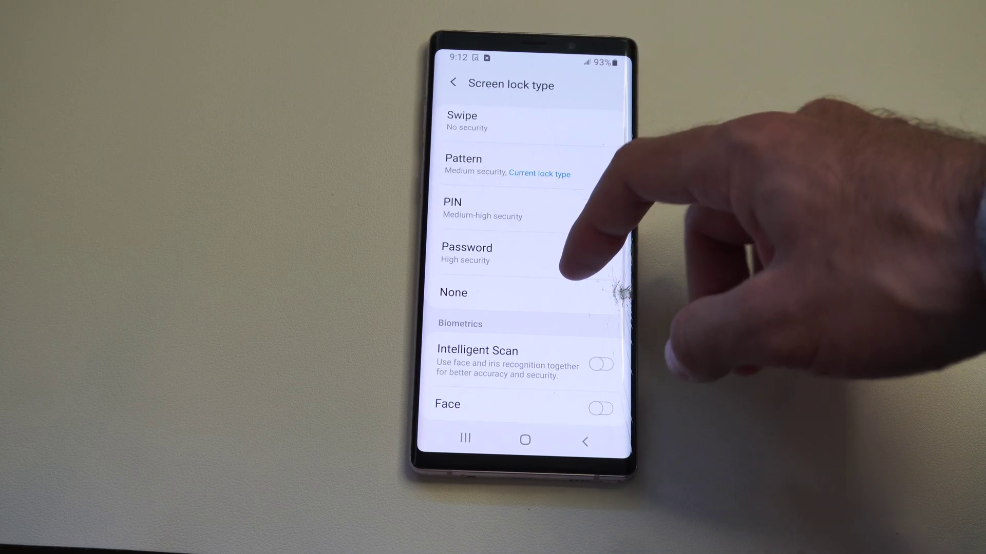
click(501, 290)
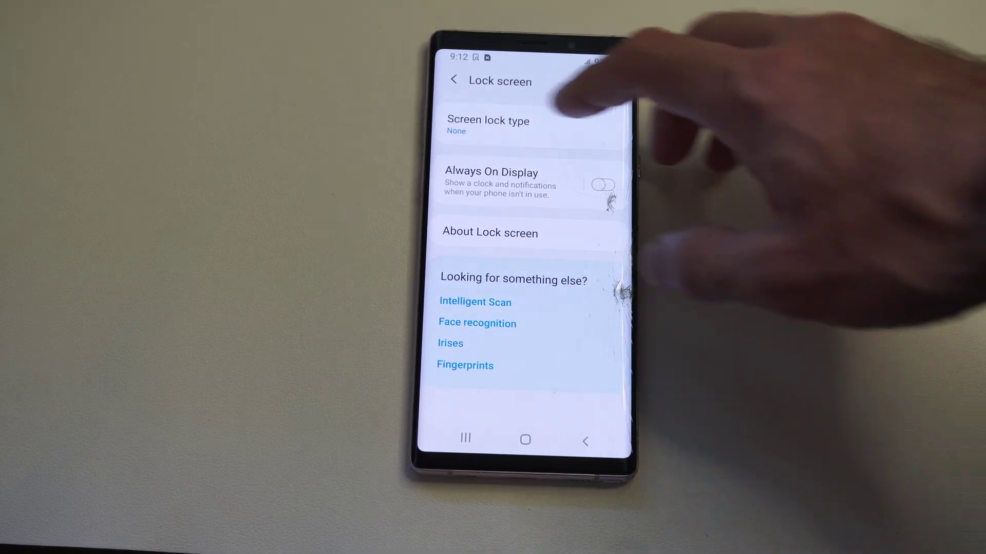
- Reopen Screen lock type, then back out of Fingerprints setup without enrolling
click(488, 124)
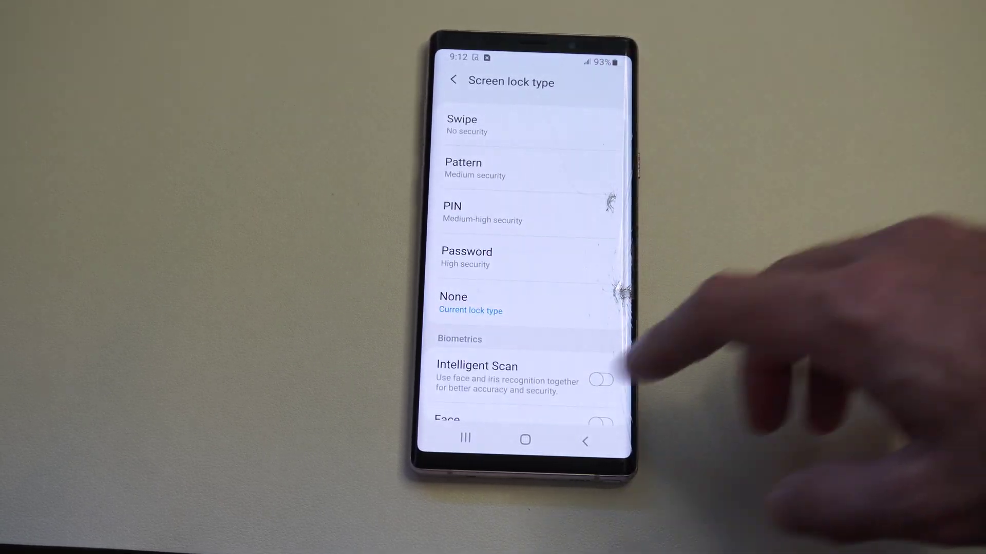
drag(593, 308, 592, 219)
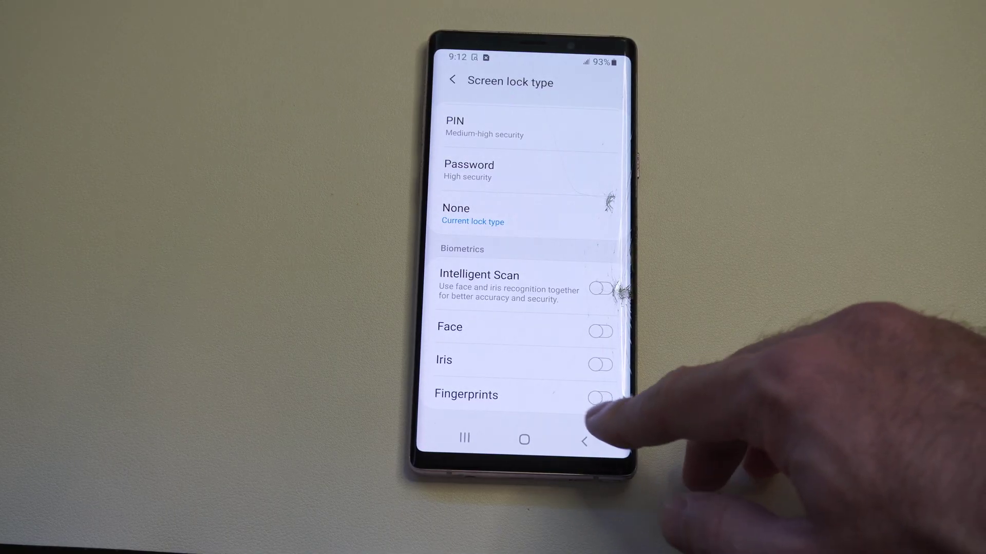
click(493, 394)
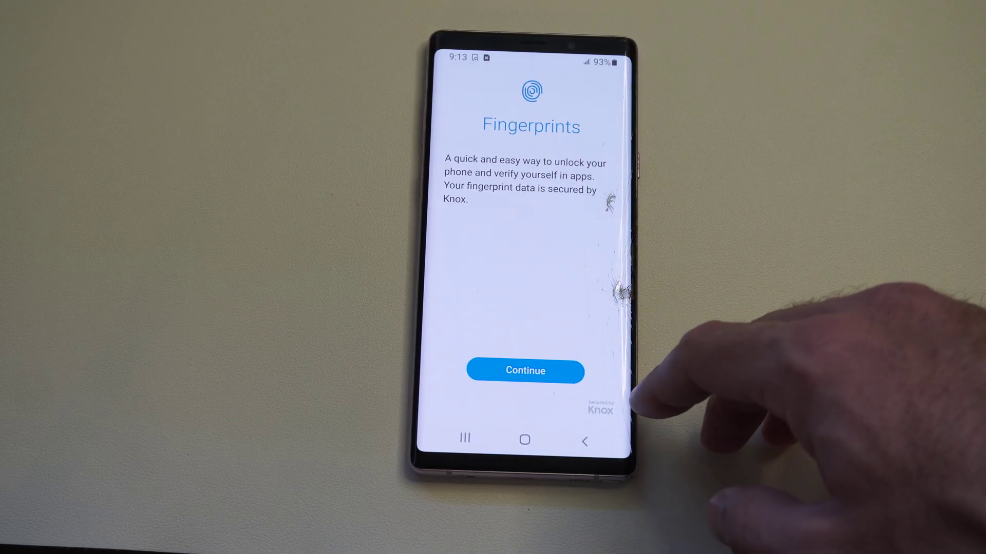
click(585, 440)
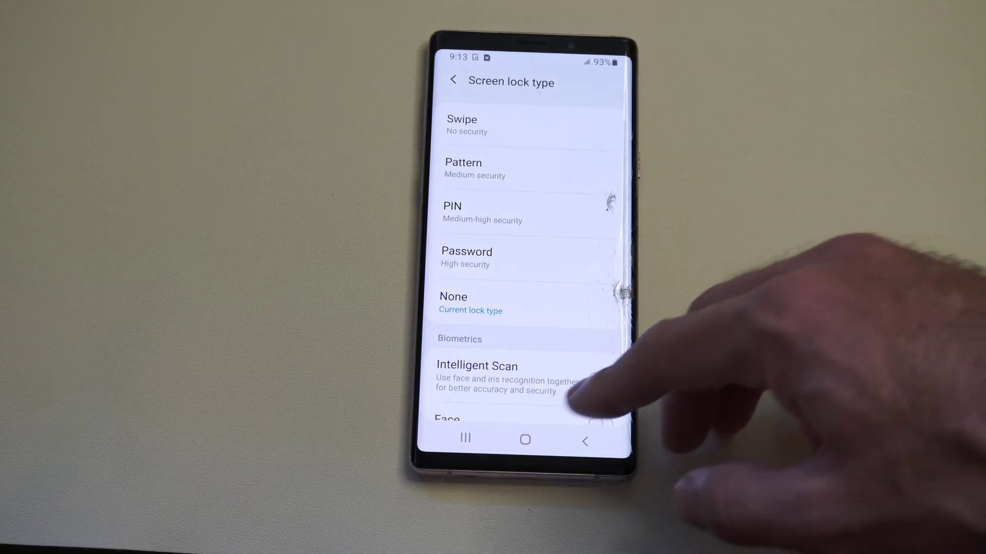
scroll(585, 308, down, 3)
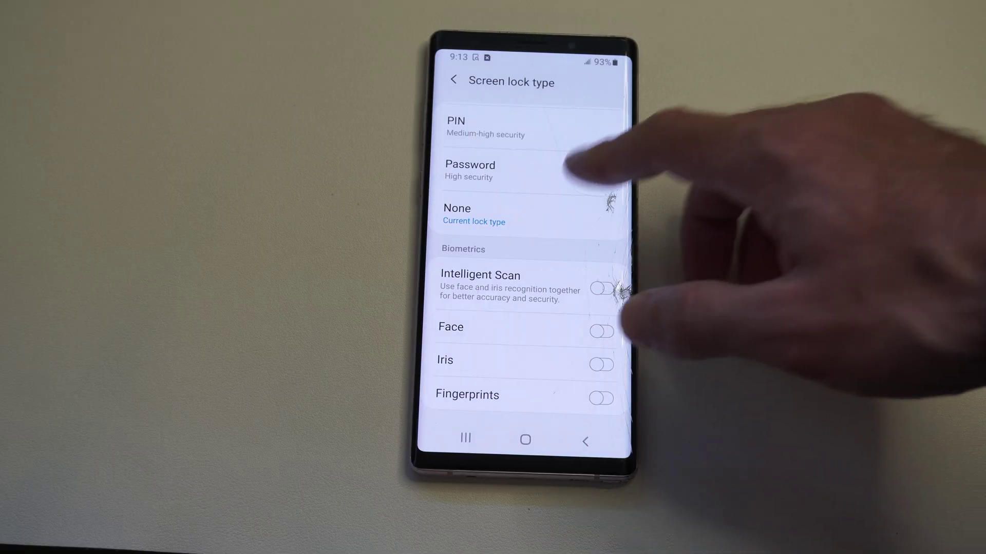
scroll(586, 231, up, 5)
scroll(531, 323, down, 5)
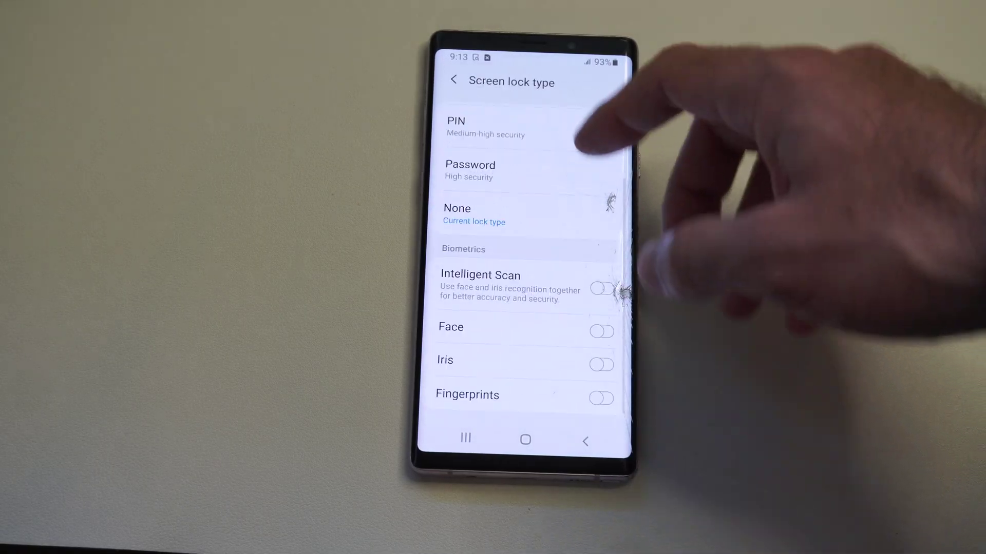
scroll(570, 246, up, 3)
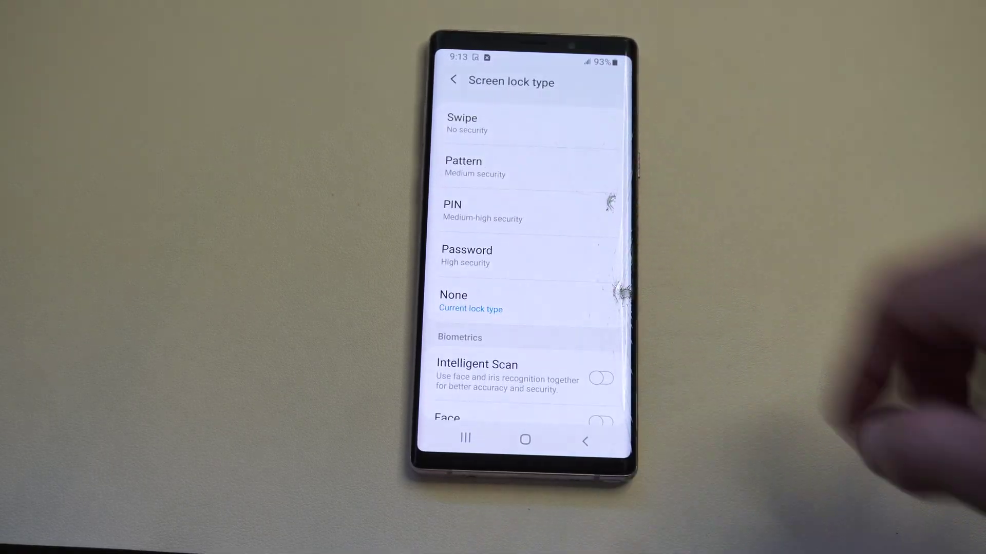